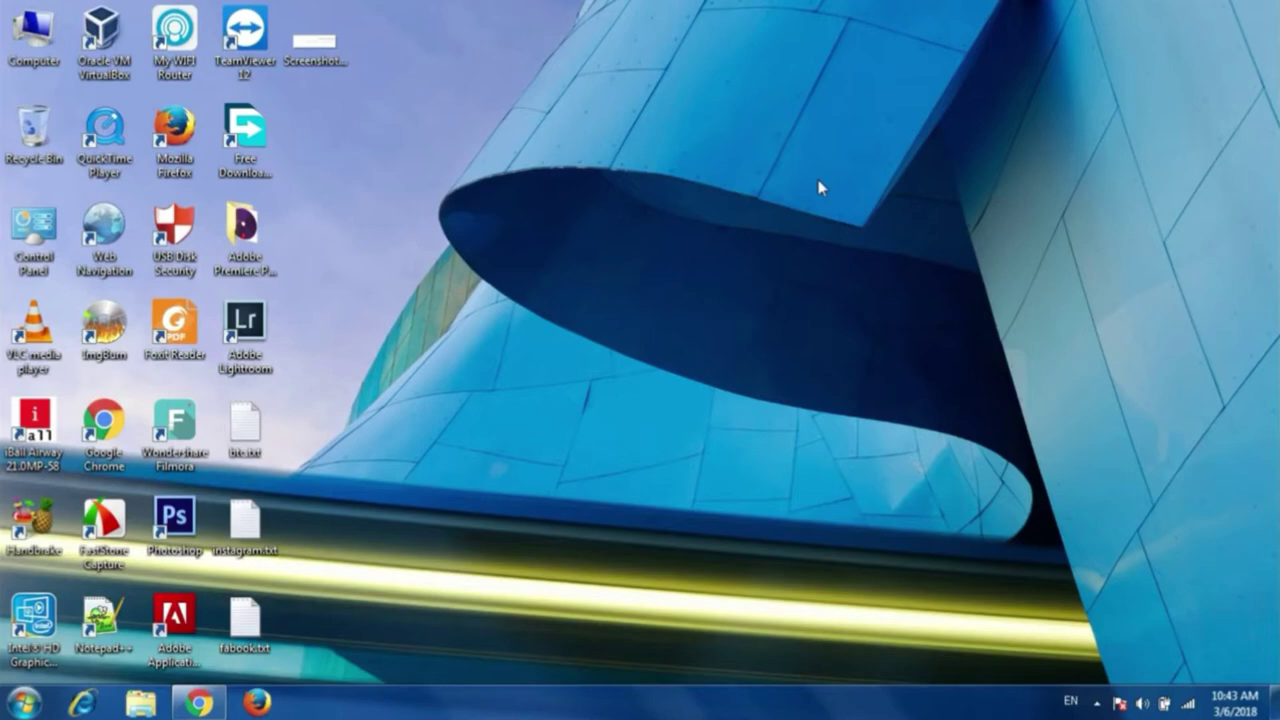
Switch to Chrome, view the Google AdSense home page in a new tab, and close that tab.
{"action": "left_click", "coordinate": [199, 704]}
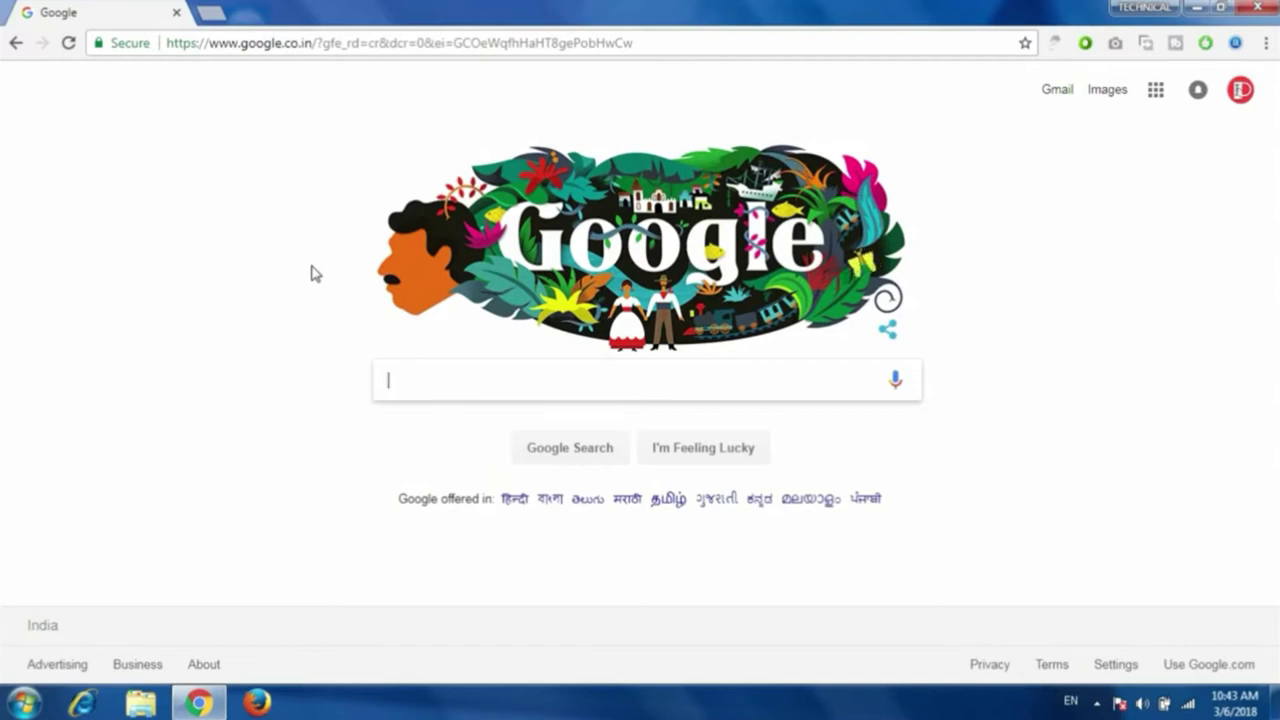
{"action": "left_click", "coordinate": [209, 15]}
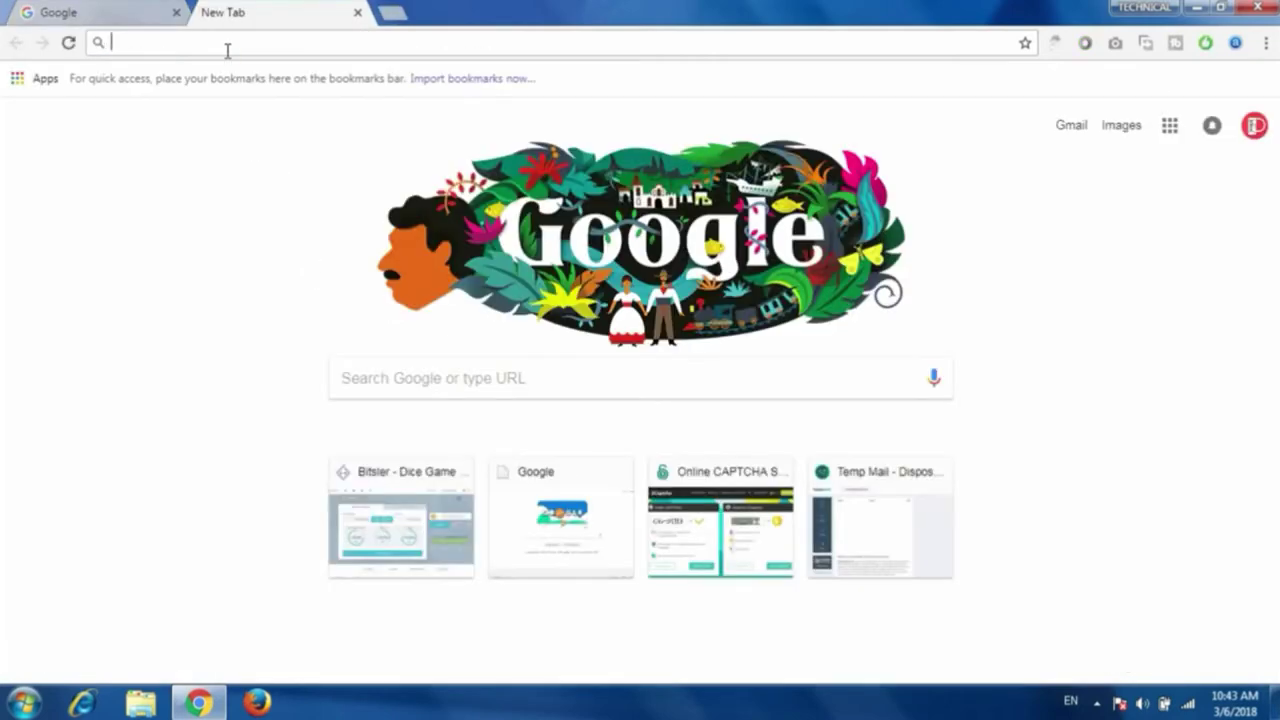
{"action": "key", "text": "ctrl+v"}
{"action": "key", "text": "Return"}
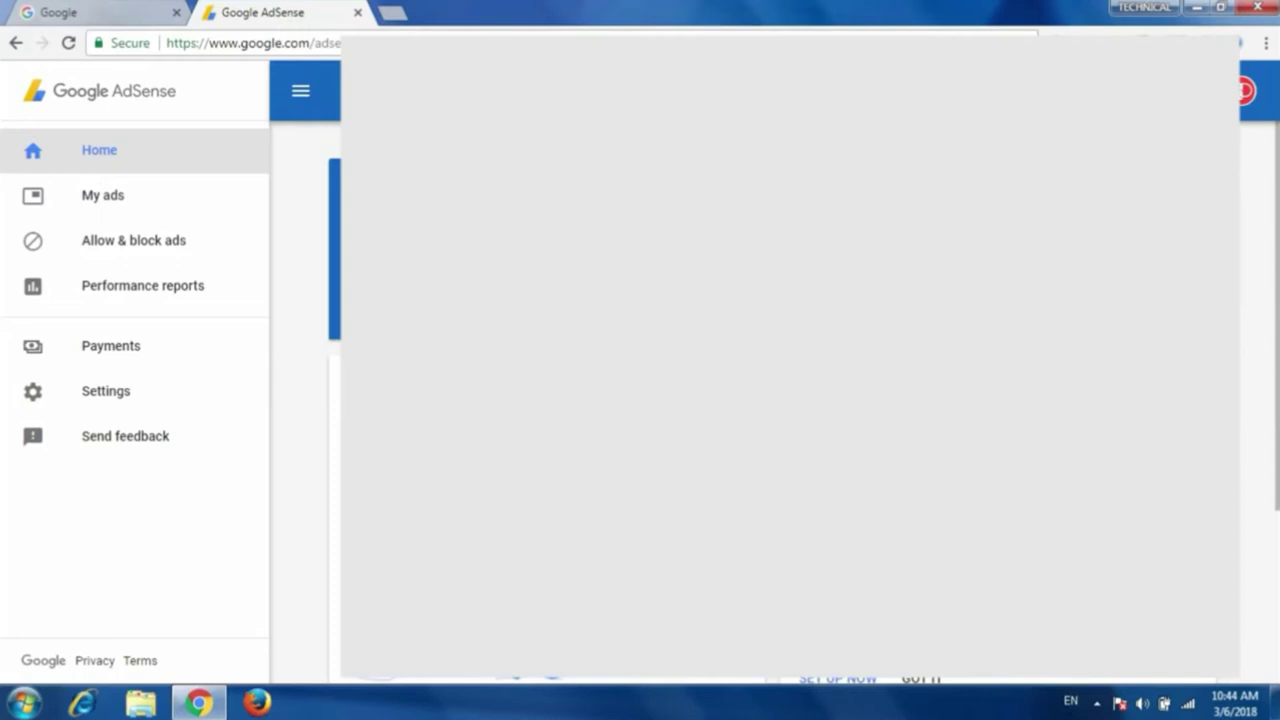
{"action": "left_click", "coordinate": [357, 12]}
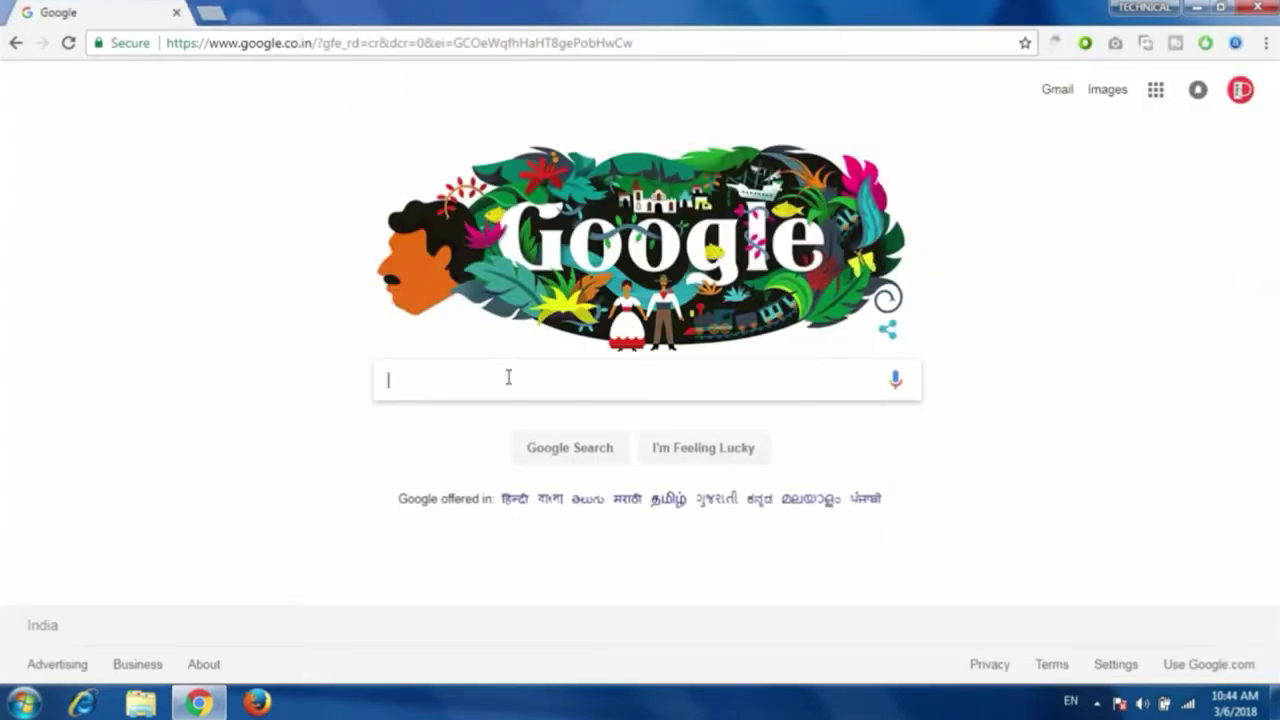
Search Google for "blogger" and open the Blogger.com result.
{"action": "type", "text": "b"}
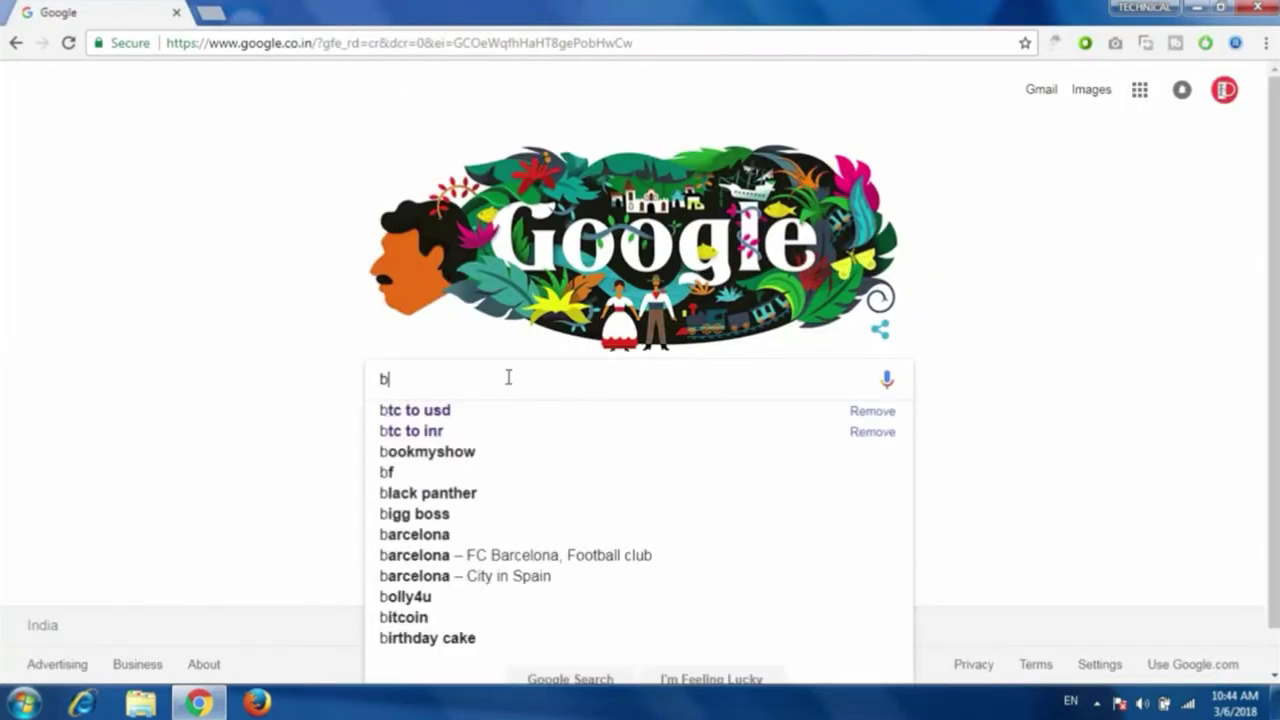
{"action": "type", "text": "logger"}
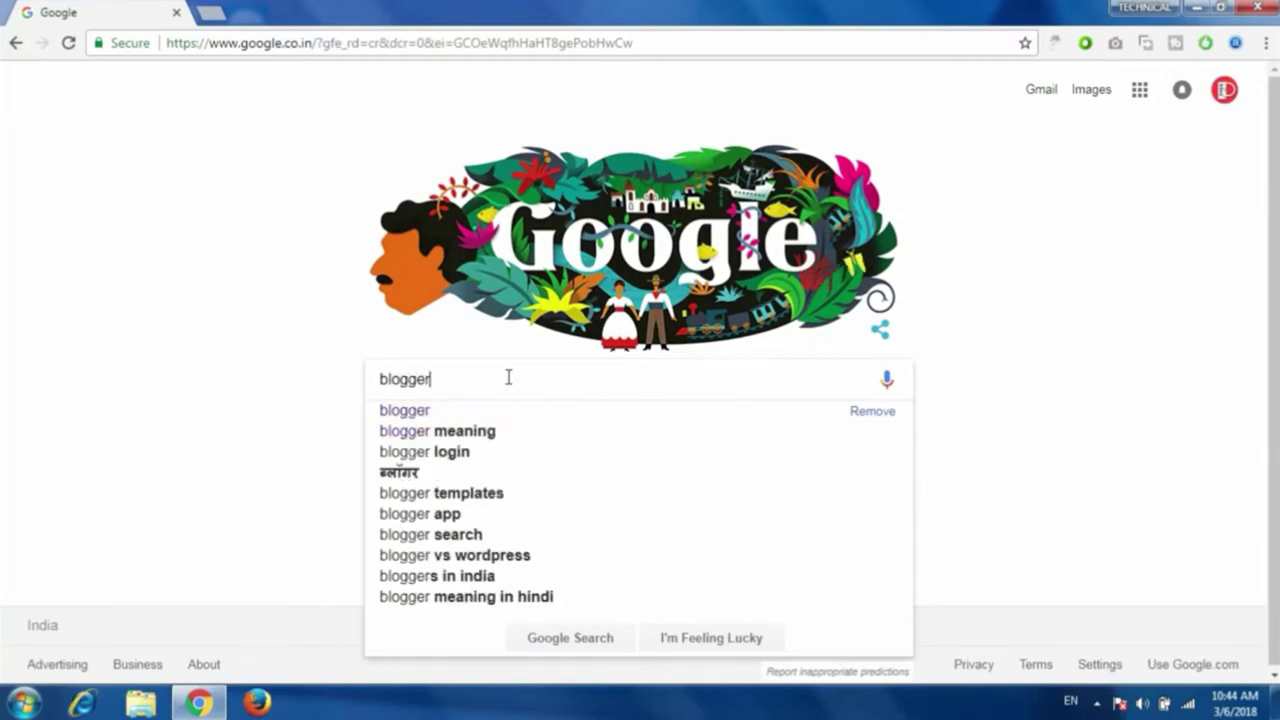
{"action": "key", "text": "Return"}
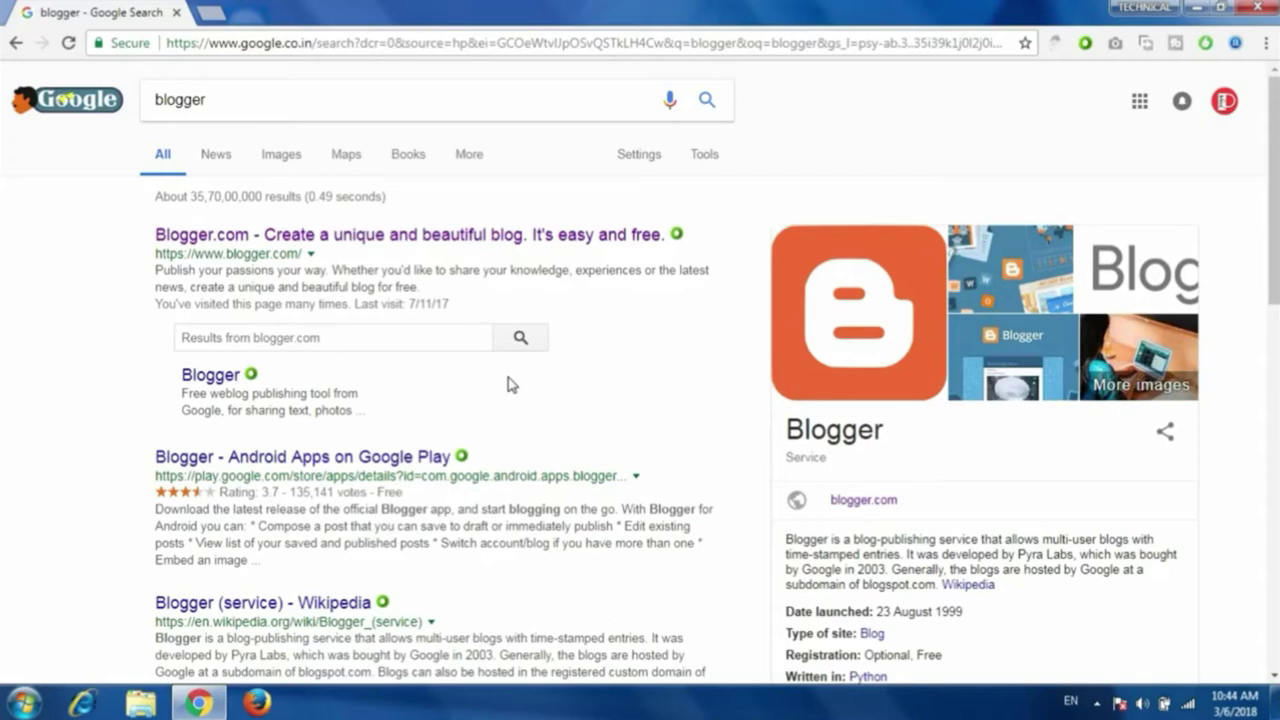
{"action": "left_click", "coordinate": [458, 243]}
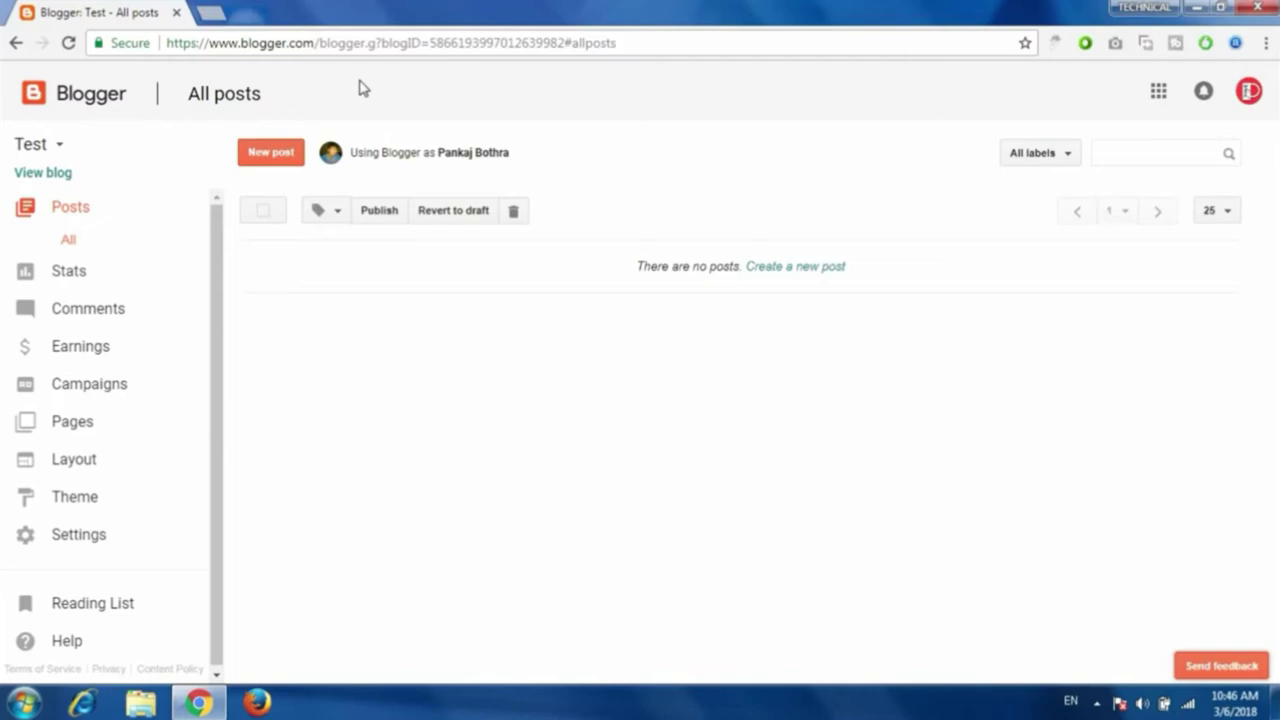
Create a new post in the Test blog and clear the default HTML code from its body.
{"action": "left_click", "coordinate": [786, 268]}
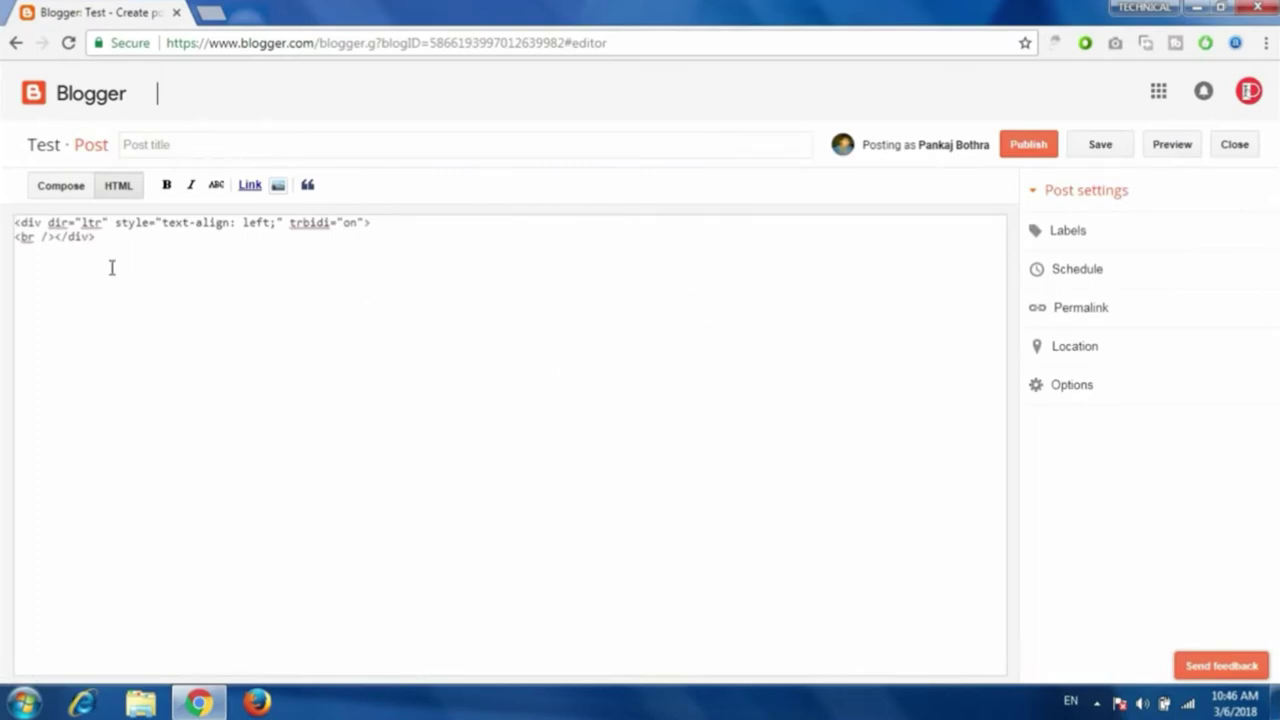
{"action": "left_click_drag", "start_coordinate": [95, 236], "coordinate": [8, 221]}
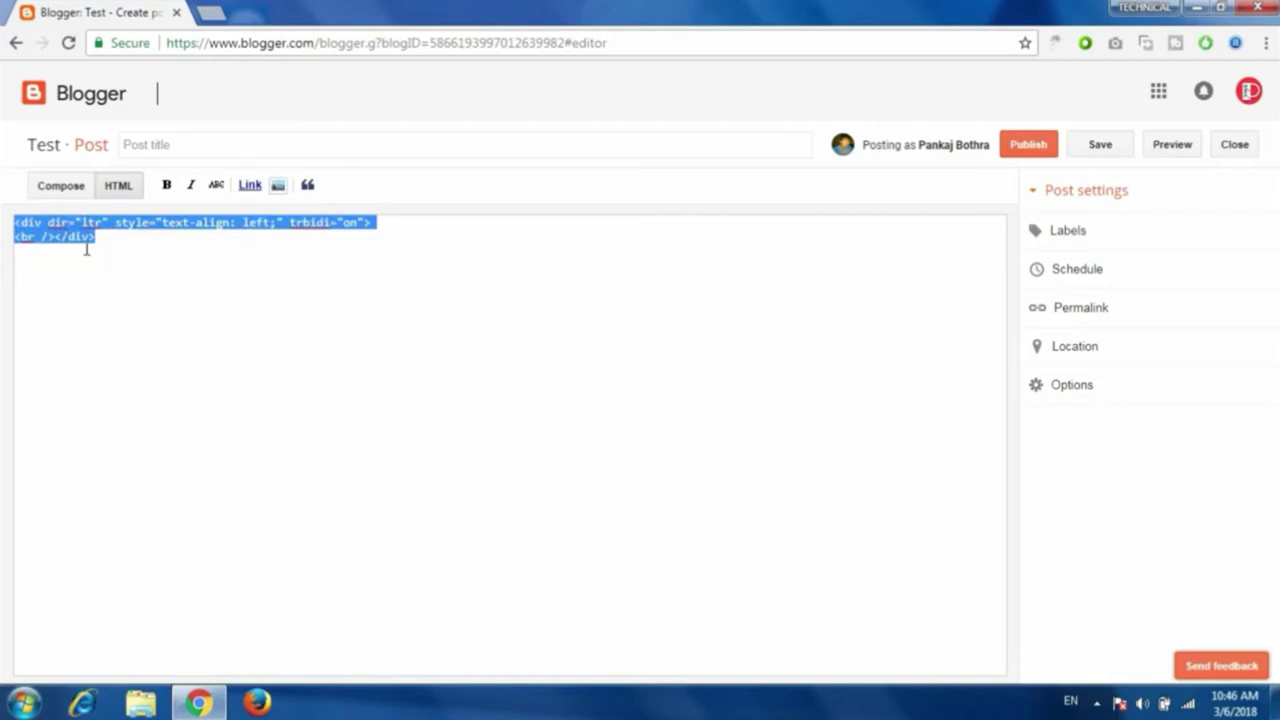
{"action": "key", "text": "Delete"}
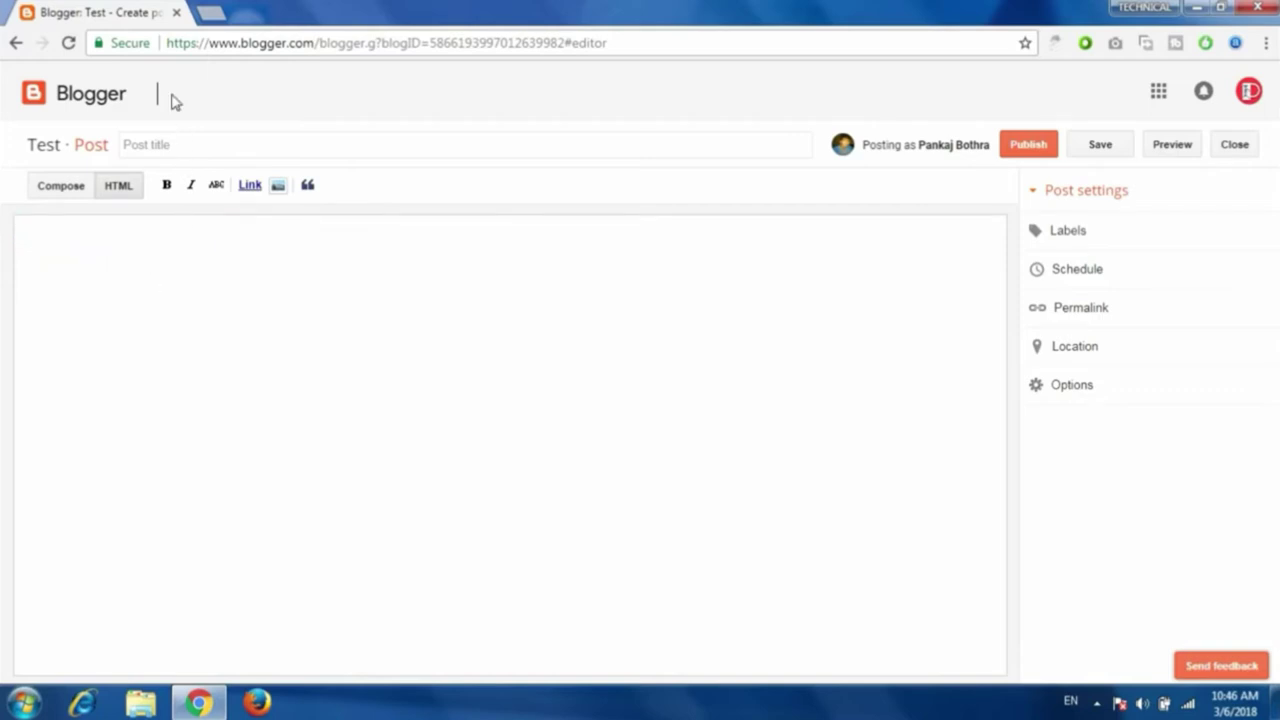
Title the post "Holi Quatos" and place the cursor in the empty post body.
{"action": "left_click", "coordinate": [175, 147]}
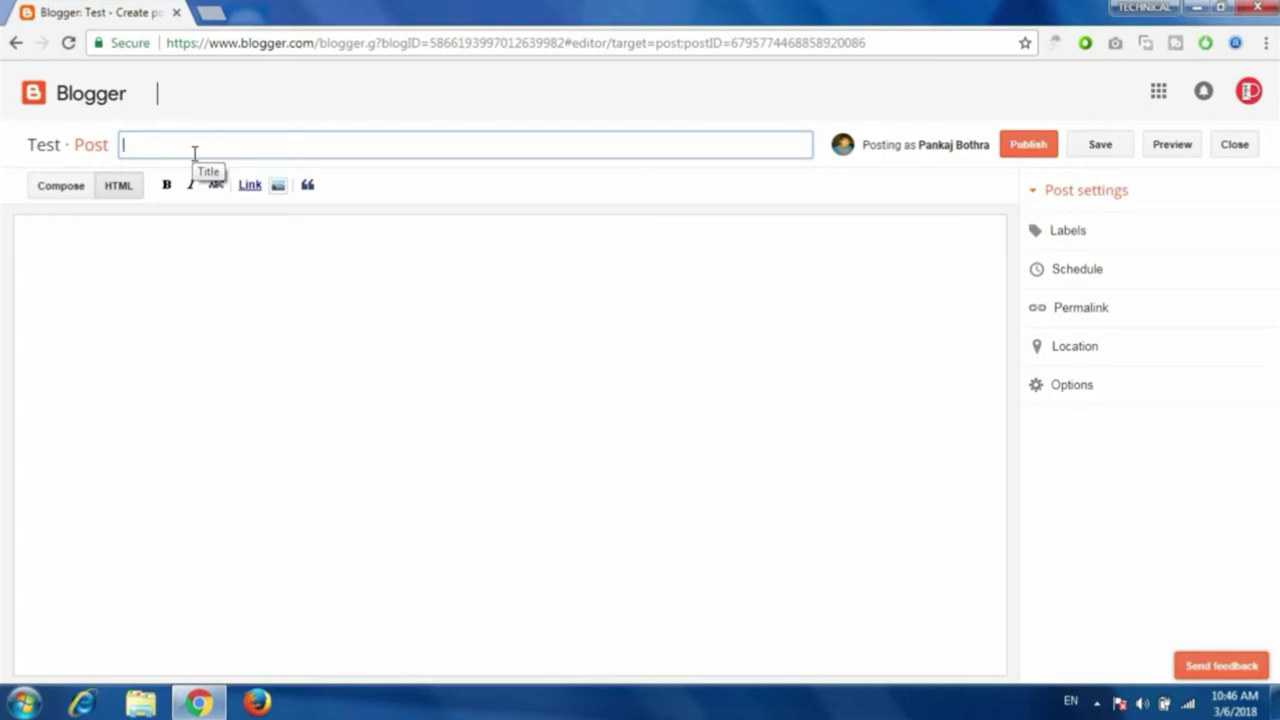
{"action": "type", "text": "Holi Quatos"}
{"action": "left_click", "coordinate": [194, 290]}
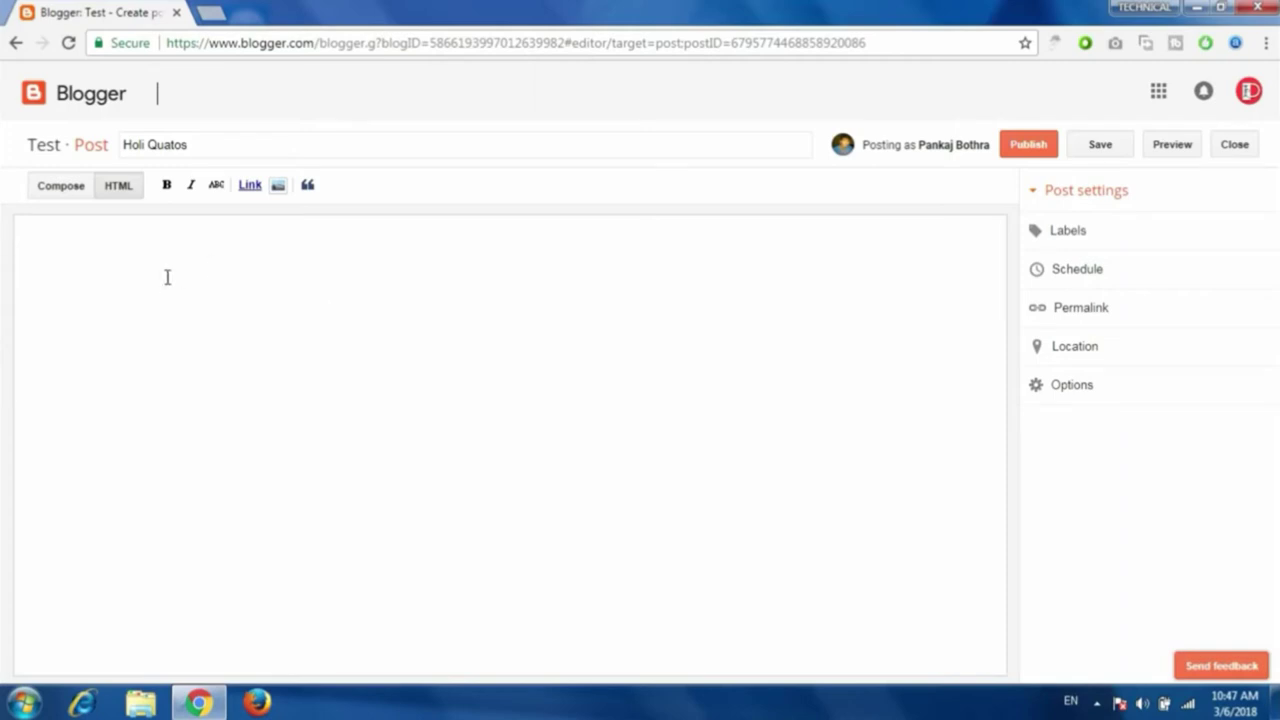
Search Google for "holi quatos in hindi" in a new tab.
{"action": "left_click", "coordinate": [210, 12]}
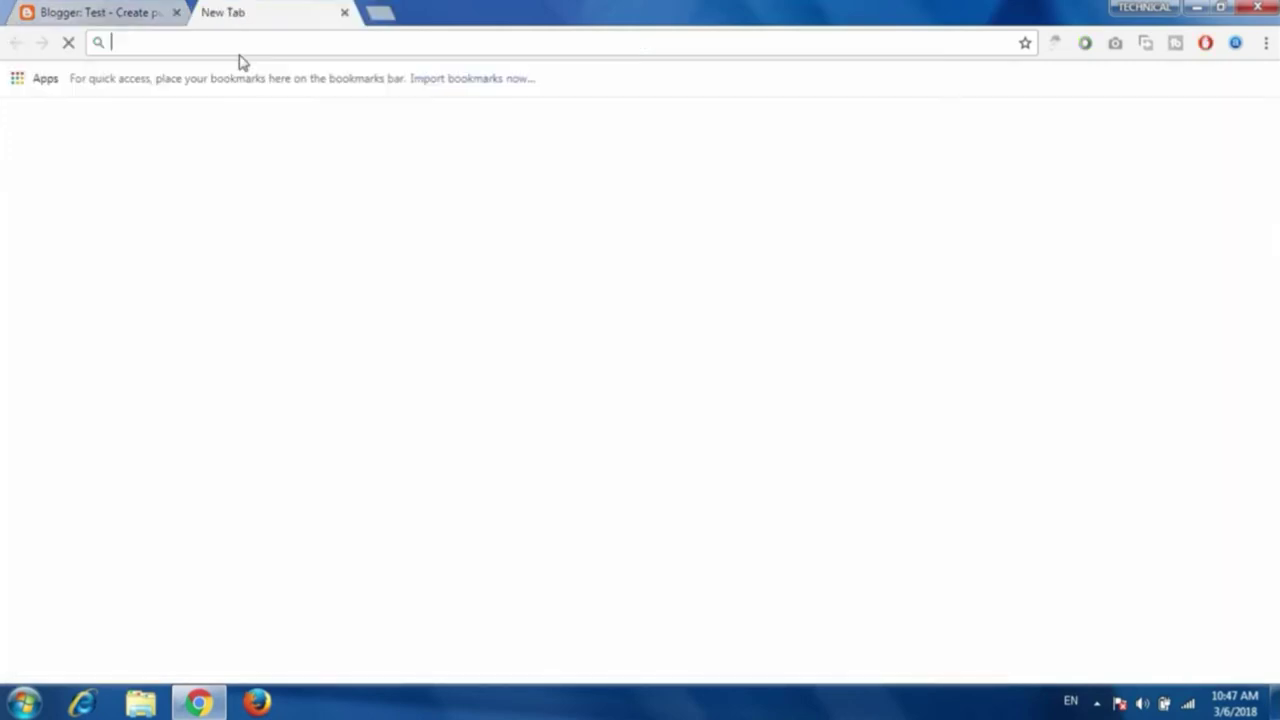
{"action": "left_click", "coordinate": [553, 533]}
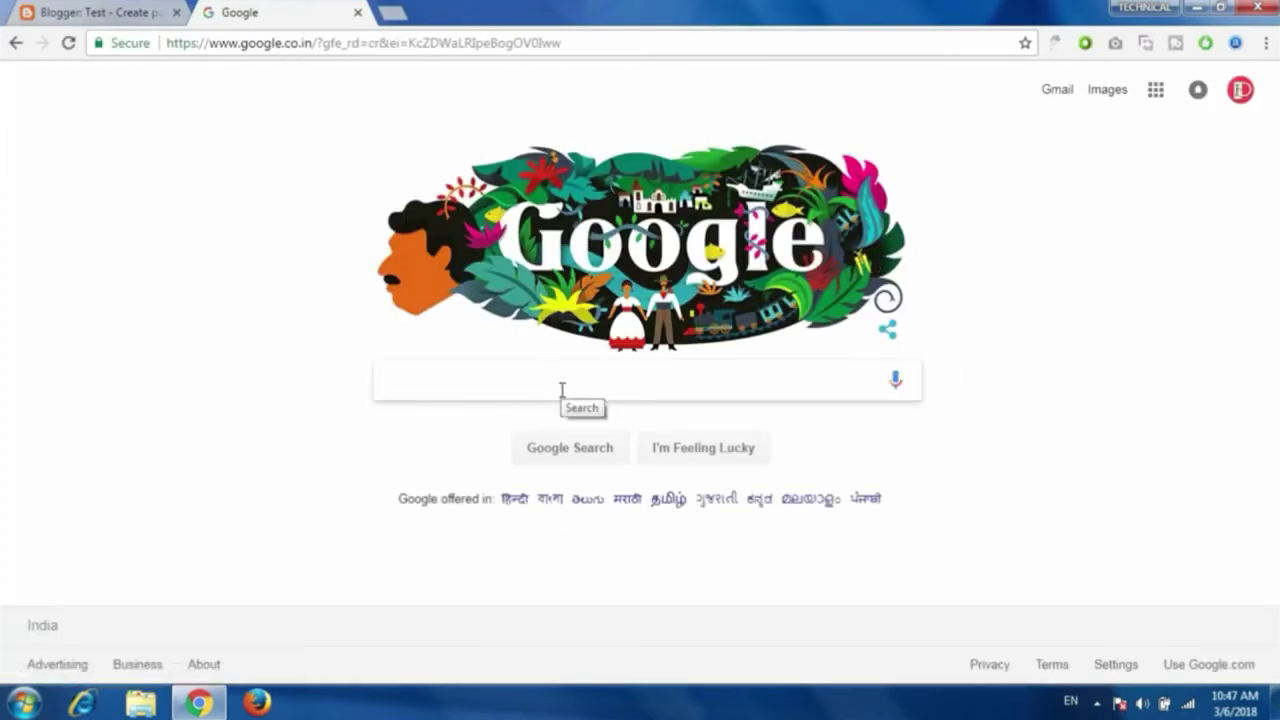
{"action": "type", "text": "holi qua"}
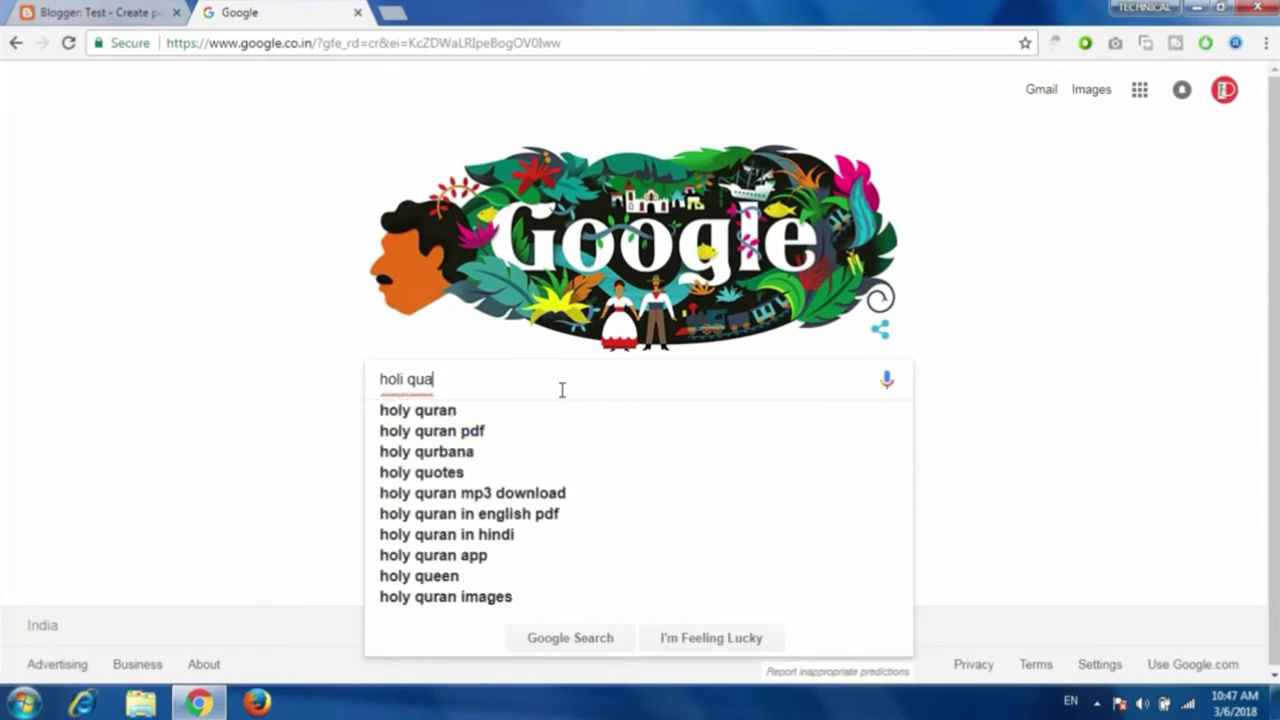
{"action": "type", "text": "tos in"}
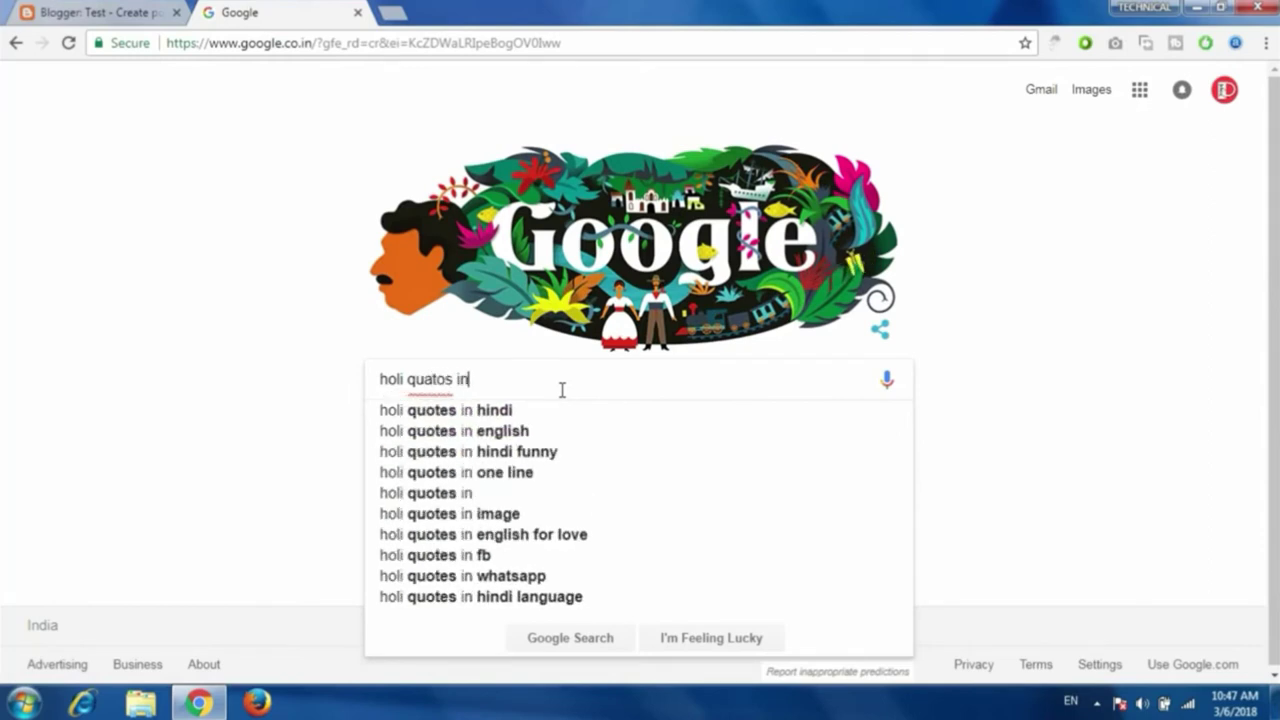
{"action": "type", "text": " hindi"}
{"action": "key", "text": "Return"}
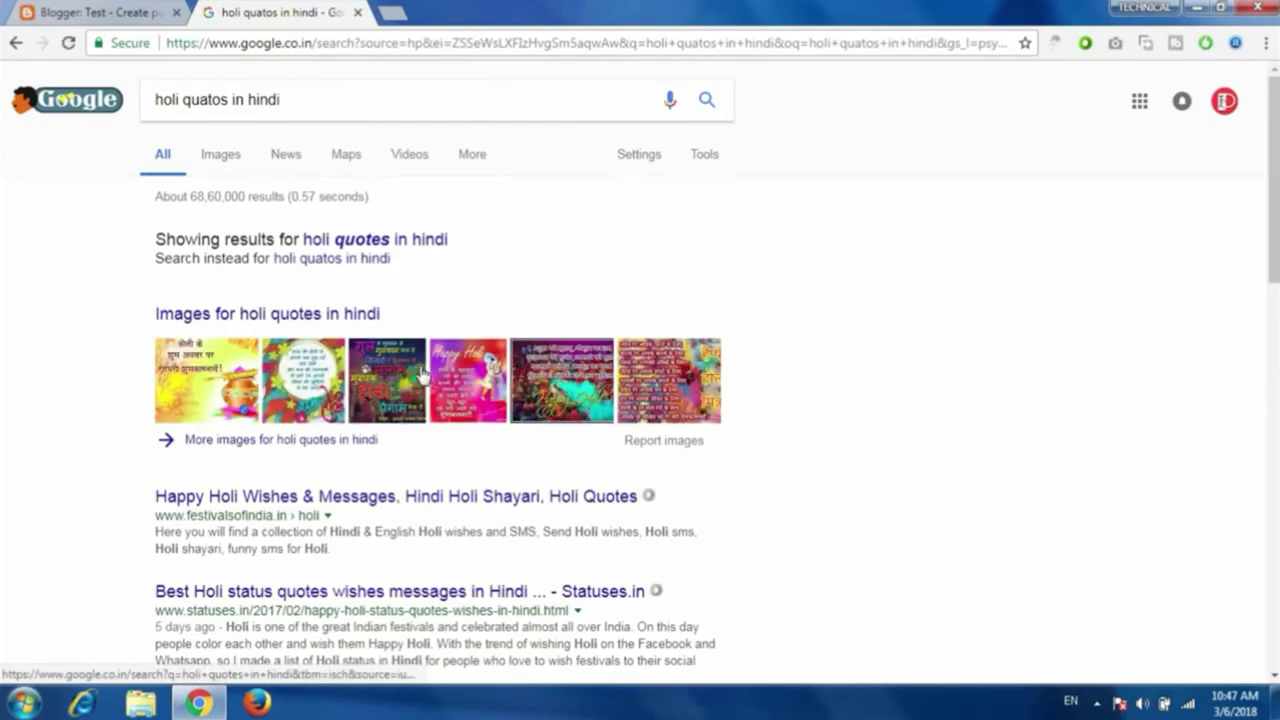
Open the festivalsofindia.in Happy Holi Wishes & Messages result and dismiss the sponsor overlay covering the page.
{"action": "scroll", "coordinate": [421, 374], "scroll_direction": "down", "scroll_amount": 1}
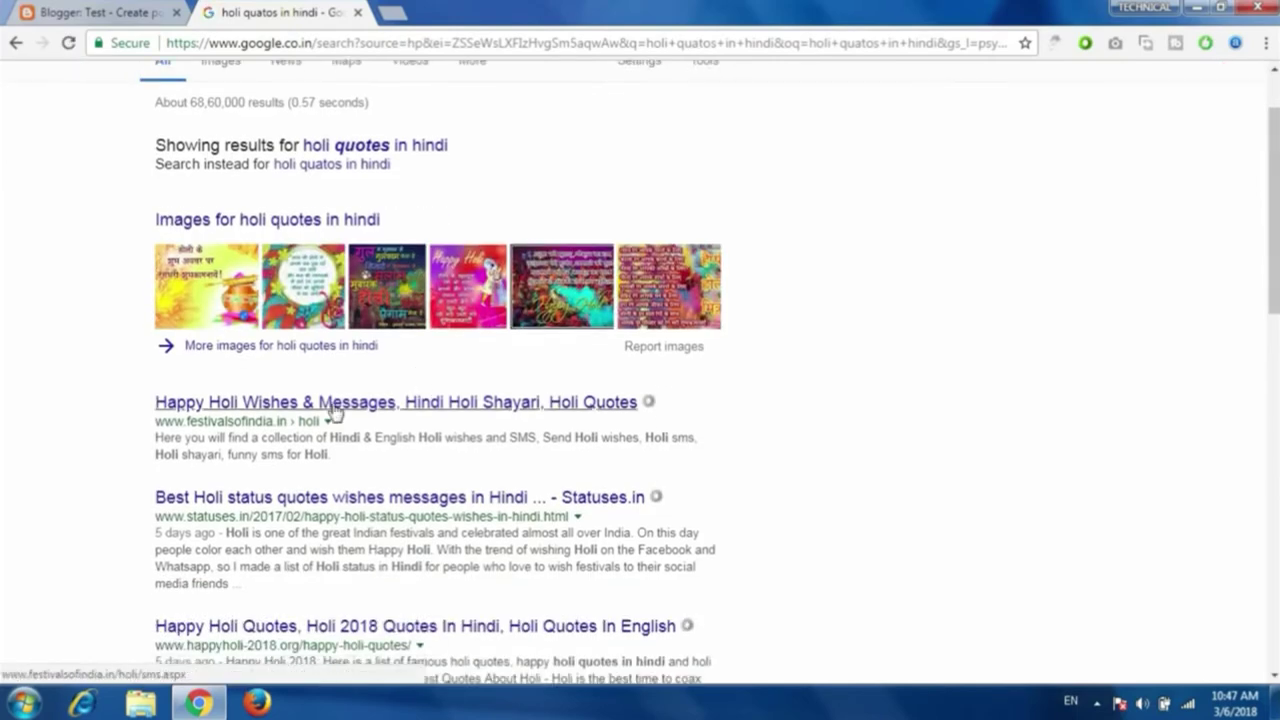
{"action": "left_click", "coordinate": [487, 413]}
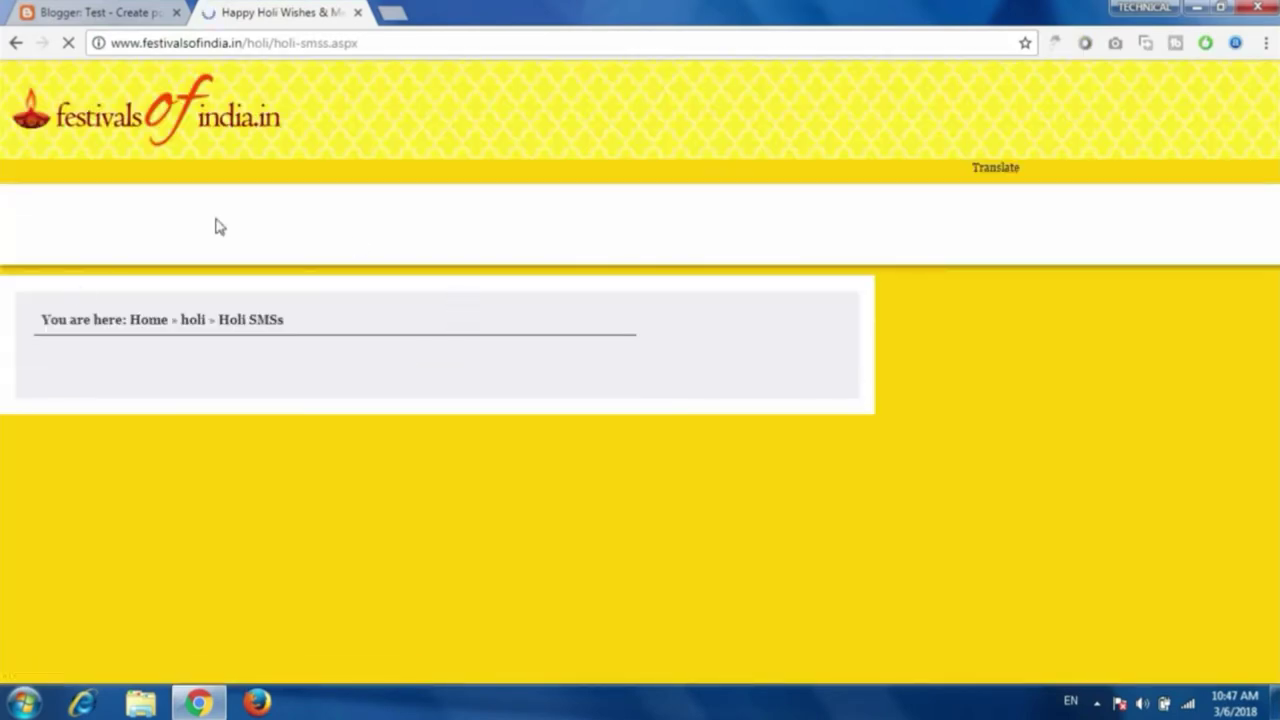
{"action": "scroll", "coordinate": [222, 357], "scroll_direction": "down", "scroll_amount": 3}
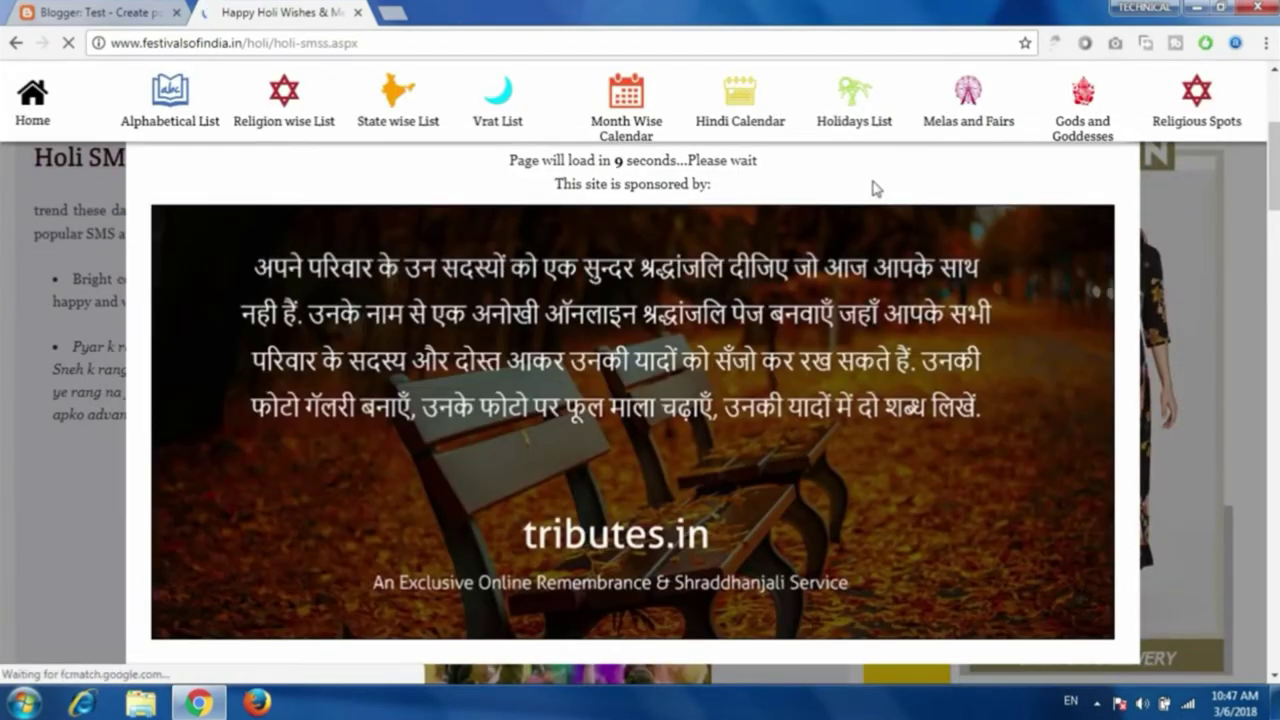
{"action": "scroll", "coordinate": [722, 300], "scroll_direction": "down", "scroll_amount": 2}
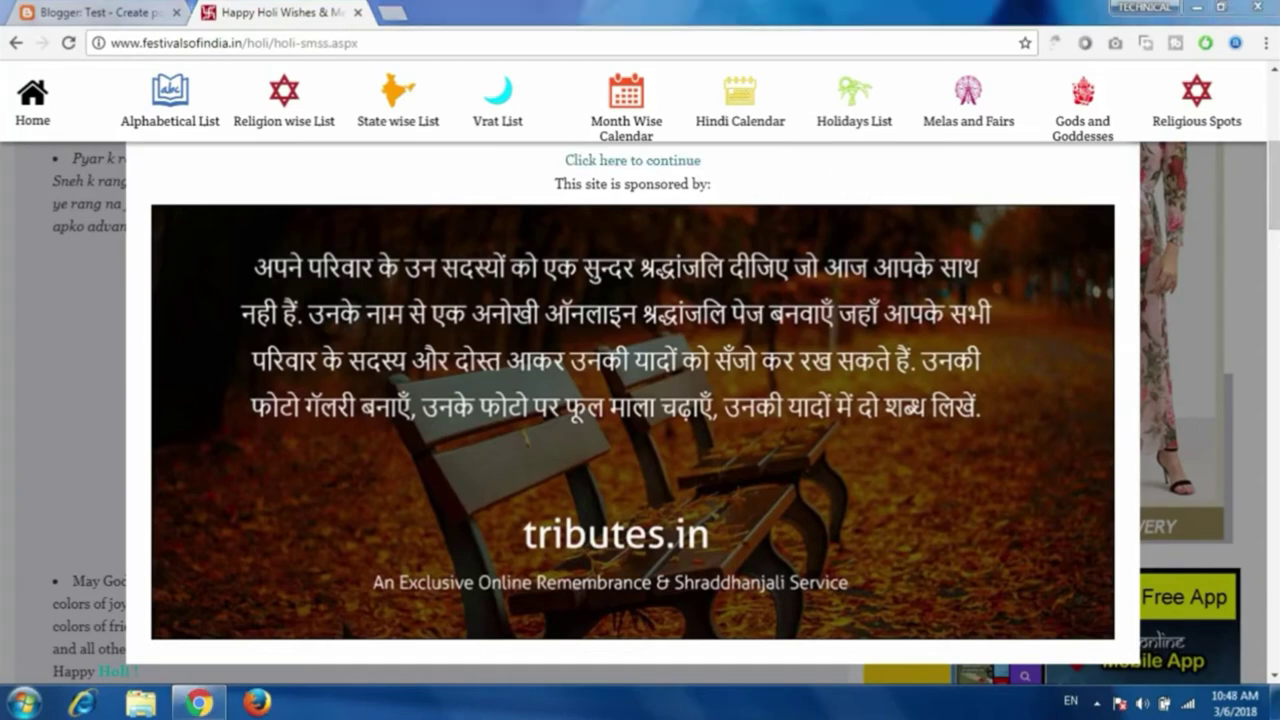
{"action": "left_click", "coordinate": [655, 161]}
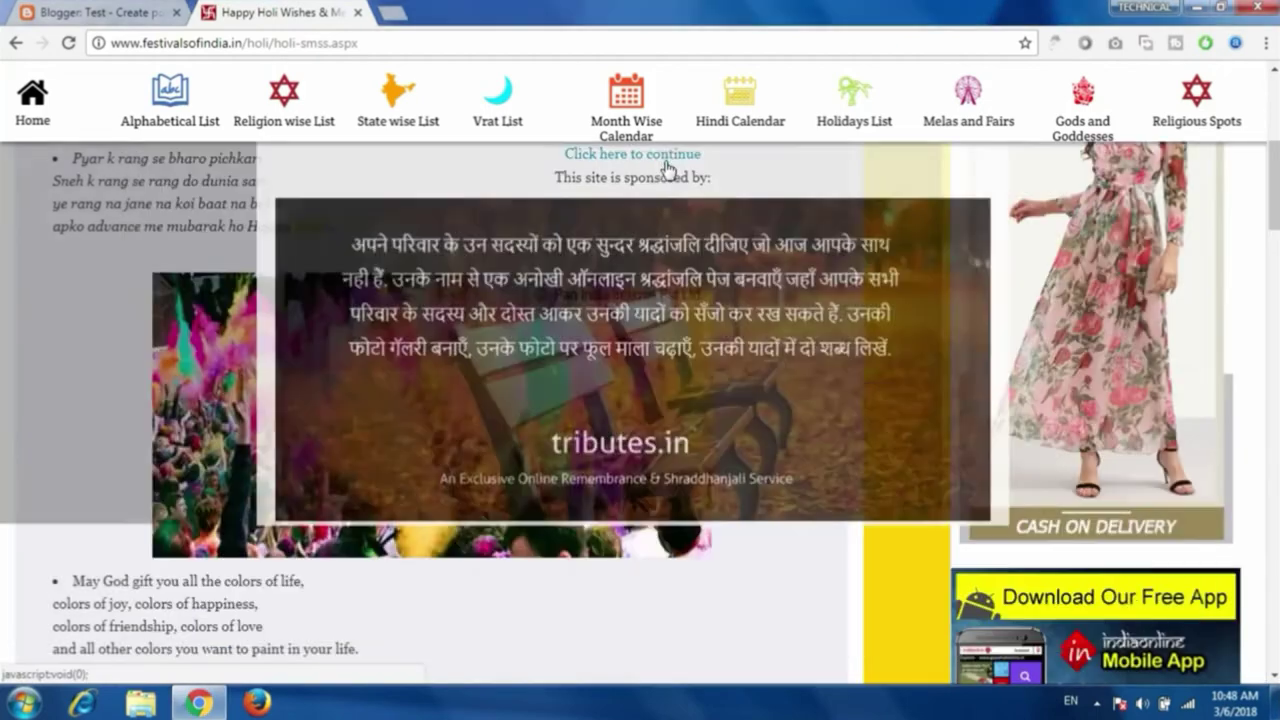
Copy the four-line verse starting "Pyar k rang se bharo pichkari" and paste it into the Blogger post body.
{"action": "scroll", "coordinate": [104, 218], "scroll_direction": "up", "scroll_amount": 1}
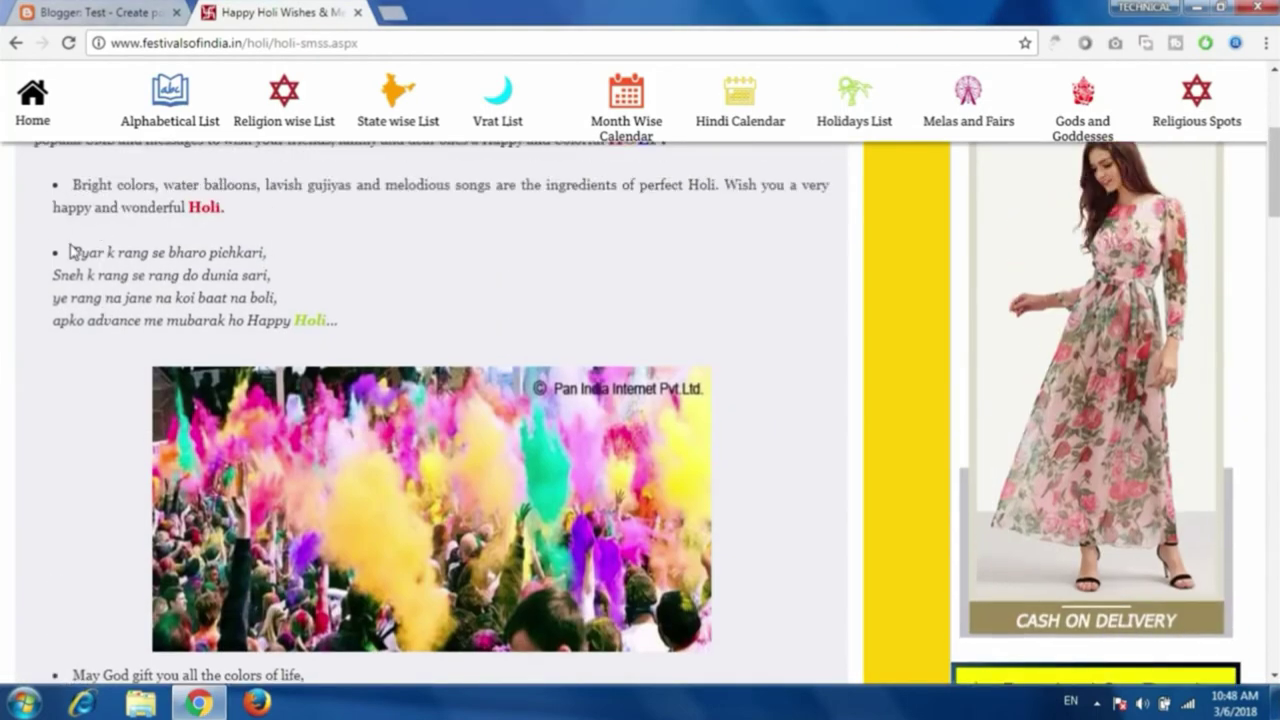
{"action": "left_click_drag", "start_coordinate": [78, 254], "coordinate": [341, 340]}
{"action": "right_click", "coordinate": [268, 292]}
{"action": "left_click", "coordinate": [285, 291]}
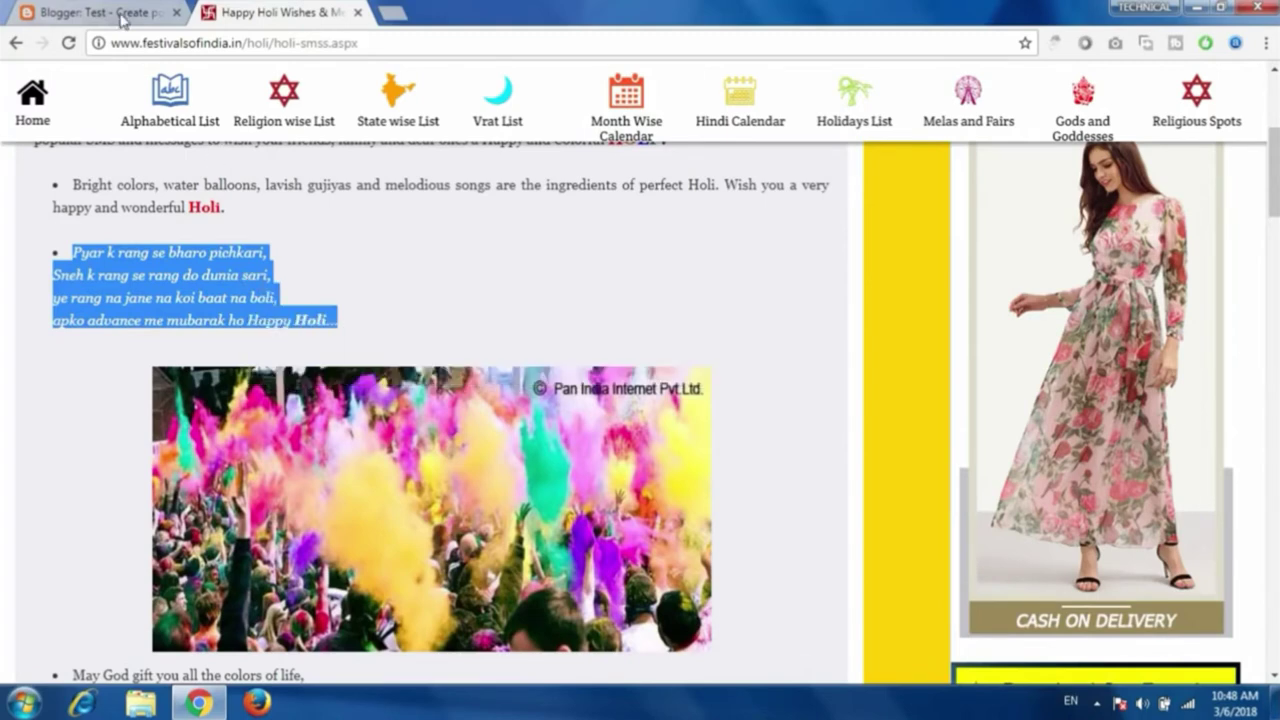
{"action": "left_click", "coordinate": [120, 14]}
{"action": "right_click", "coordinate": [229, 294]}
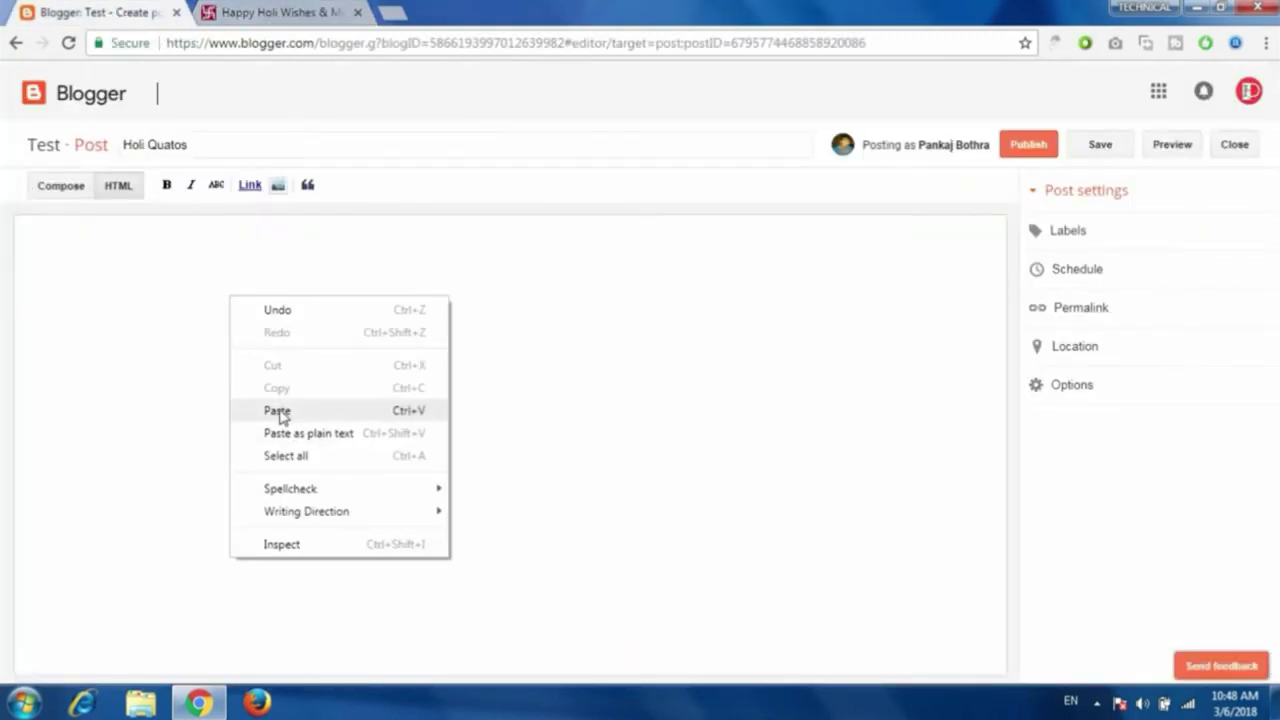
{"action": "left_click", "coordinate": [283, 414]}
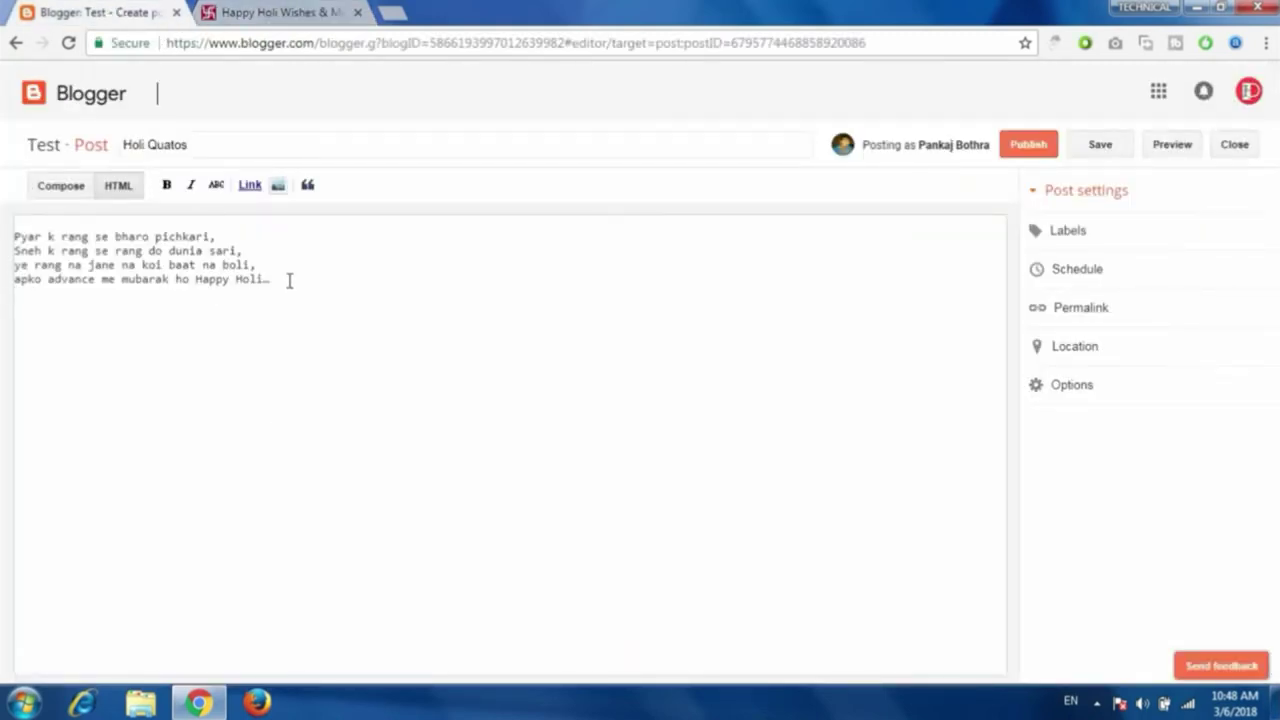
Make the whole pasted verse bold in the HTML editor and open a preview of the post.
{"action": "left_click_drag", "start_coordinate": [289, 281], "coordinate": [9, 233]}
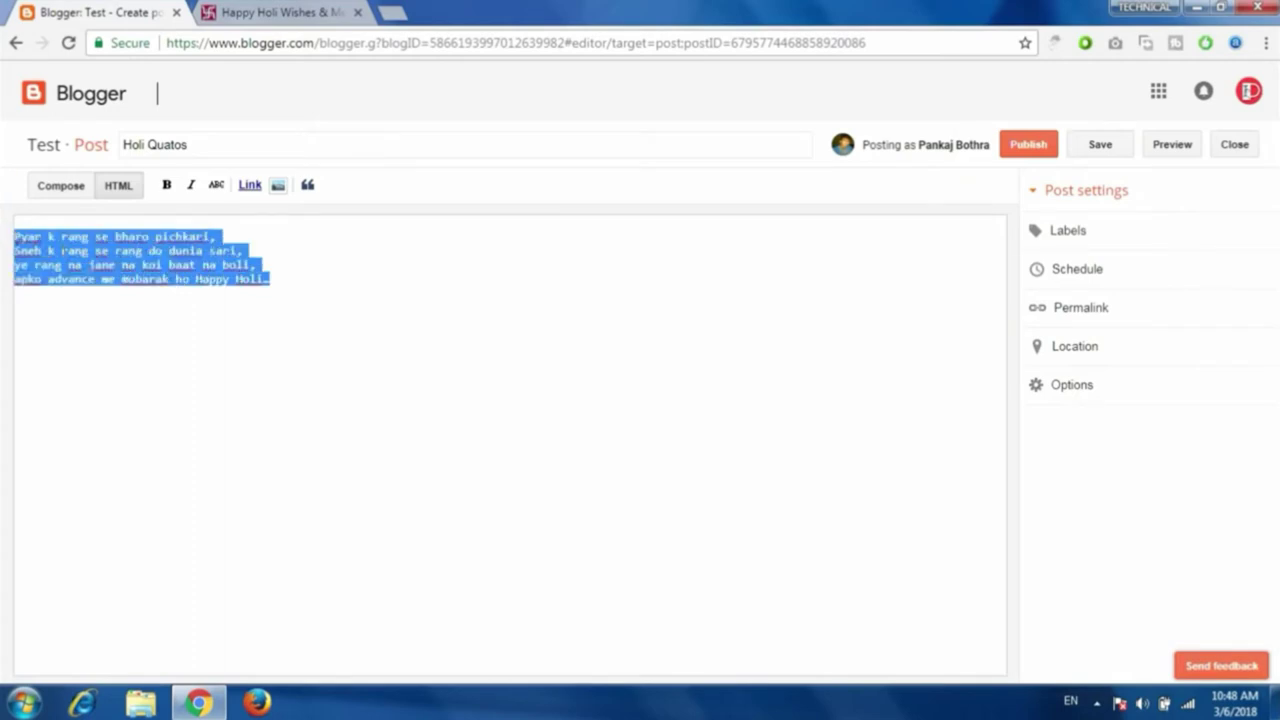
{"action": "left_click", "coordinate": [166, 184]}
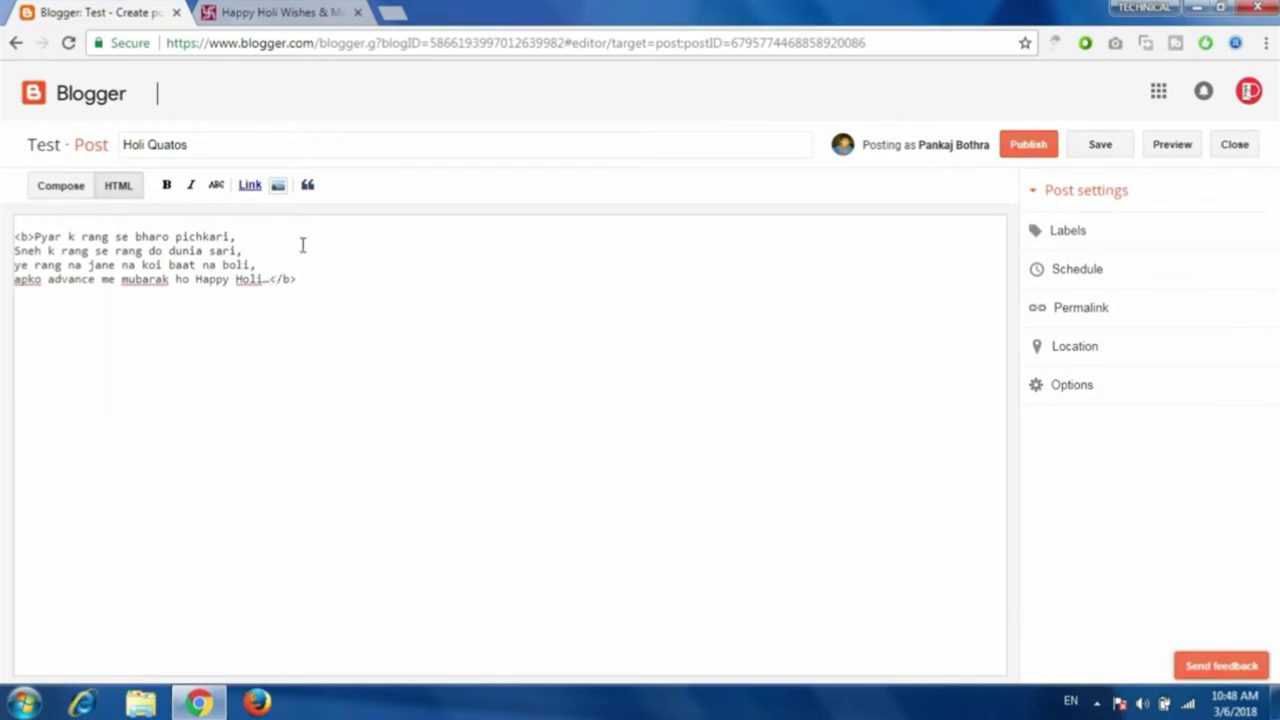
{"action": "left_click", "coordinate": [1172, 147]}
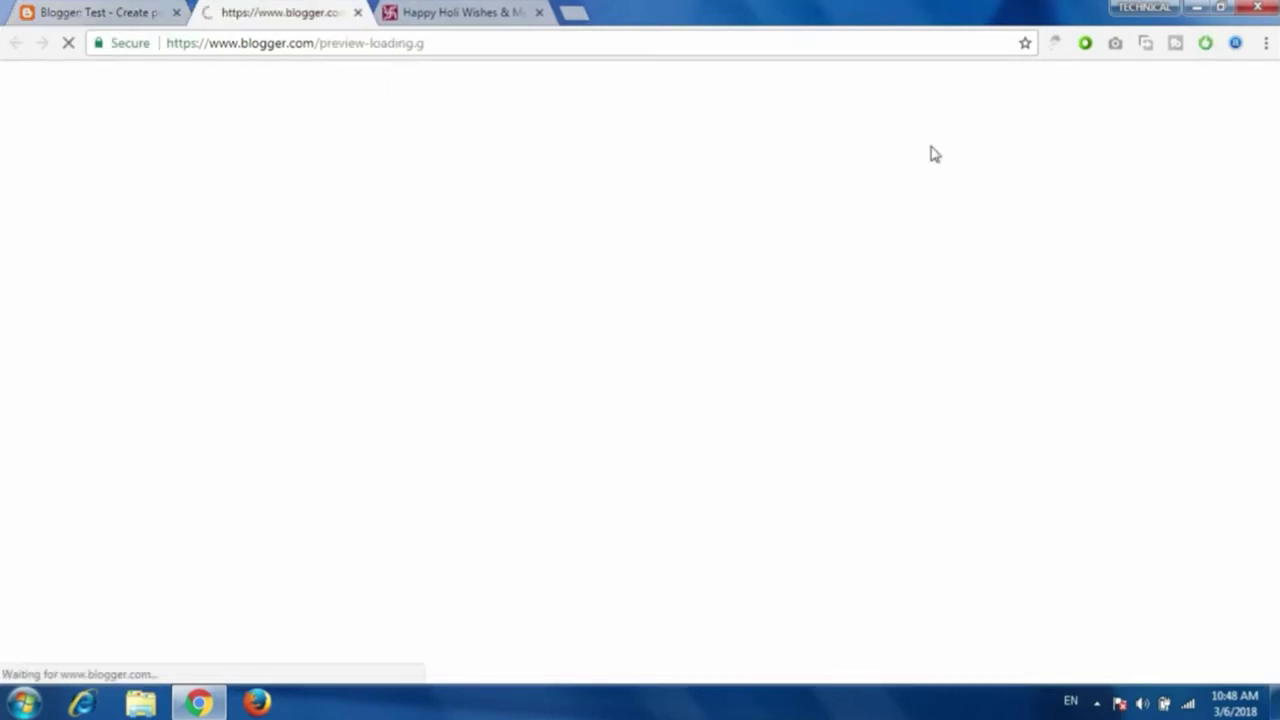